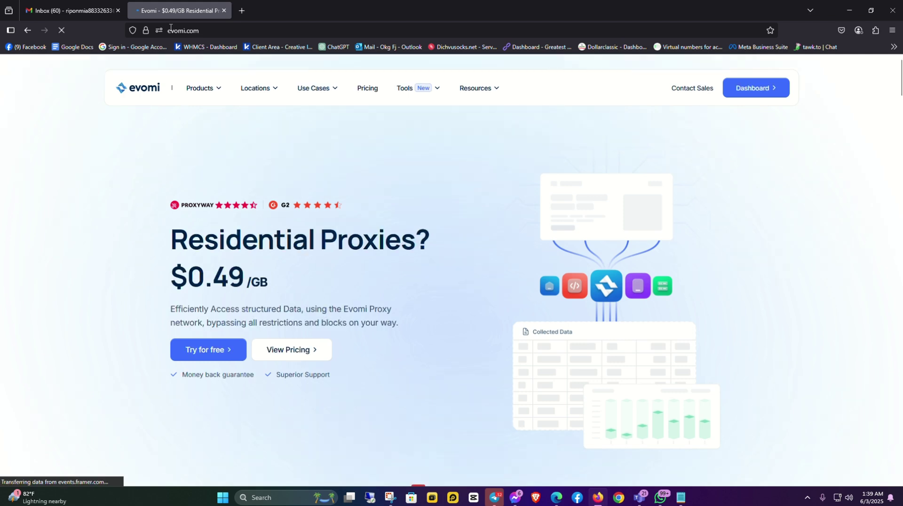
Step: Open the Evomi website's page that lists pricing for all its proxy products
mouse_move(256, 88)
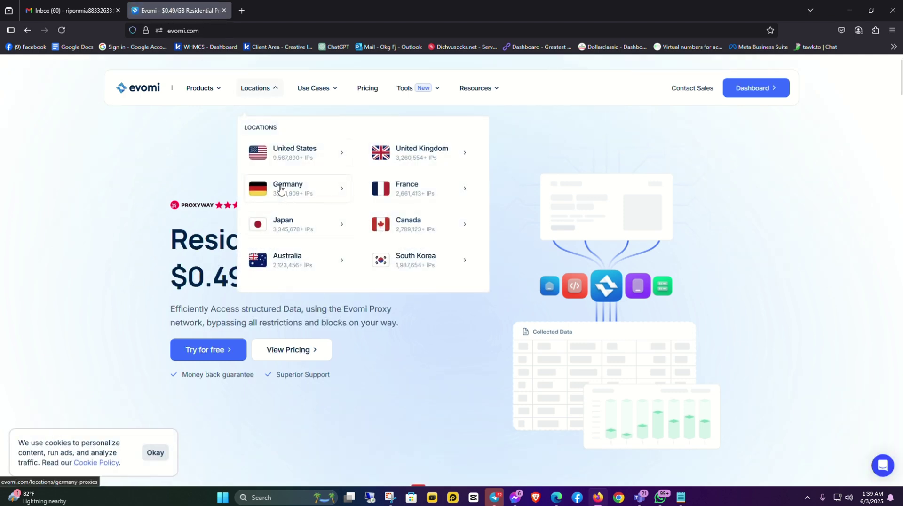
mouse_move(196, 86)
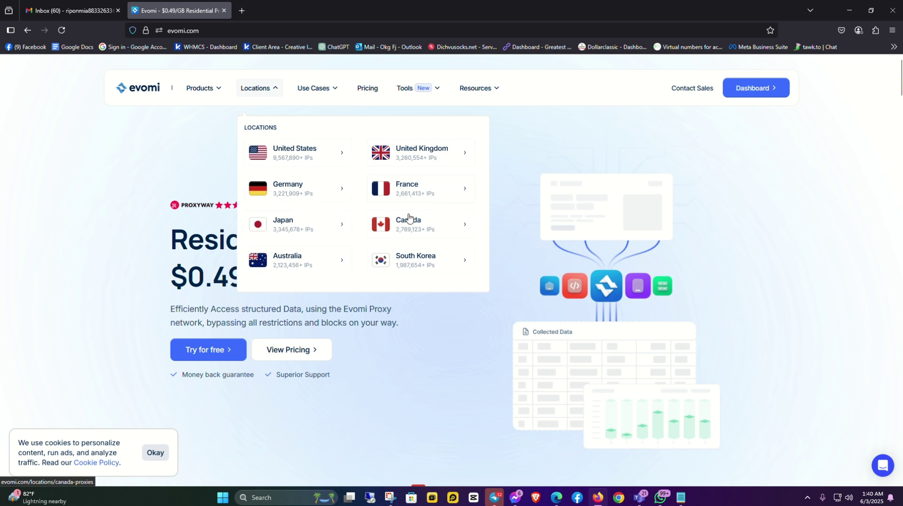
mouse_move(329, 92)
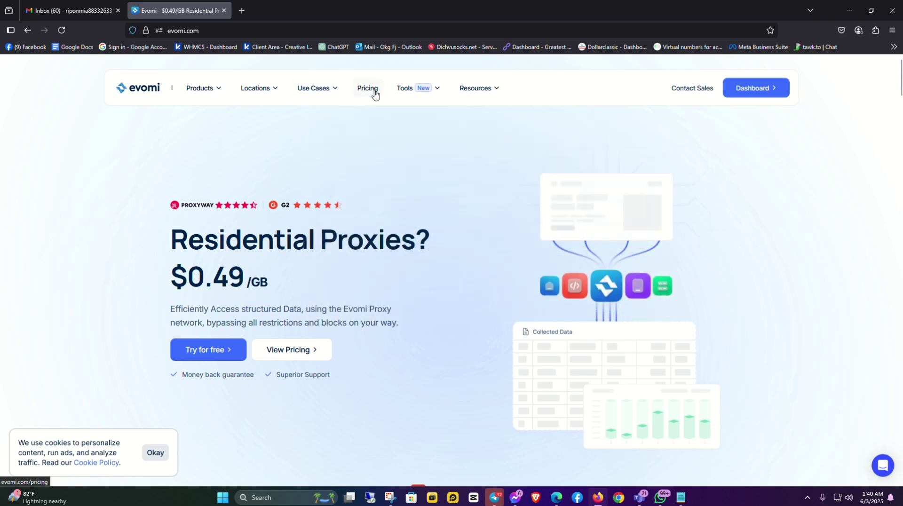
click(374, 92)
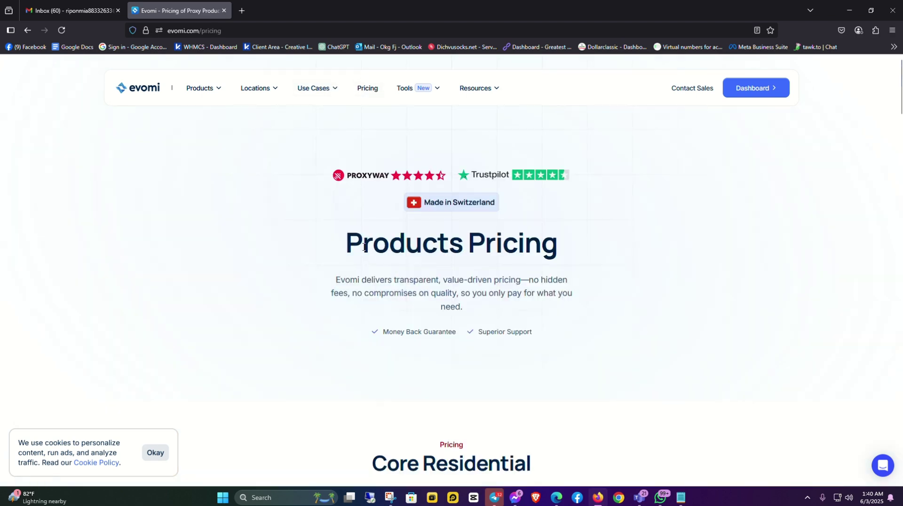
Step: View the pricing plans for Premium Residentials, Datacenter Proxies and Static Residential under the other products section
scroll(365, 247, down, 10)
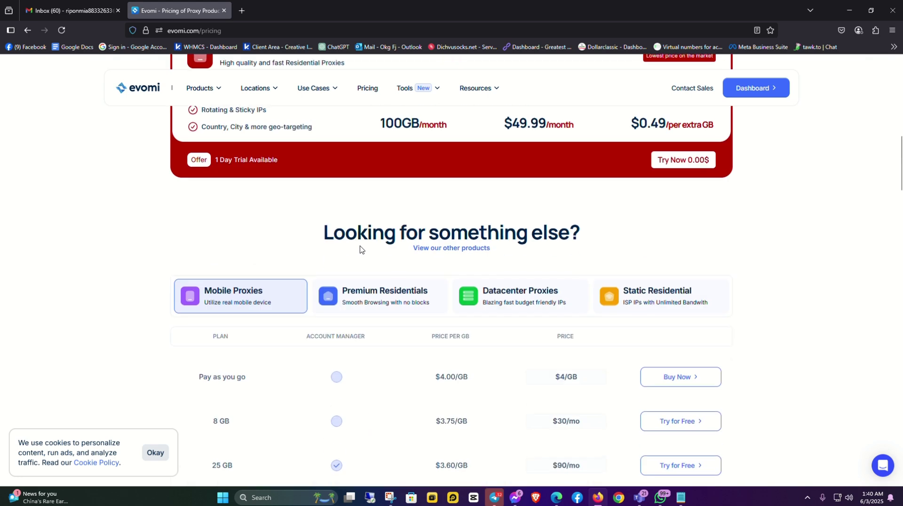
scroll(359, 248, down, 6)
scroll(357, 249, up, 5)
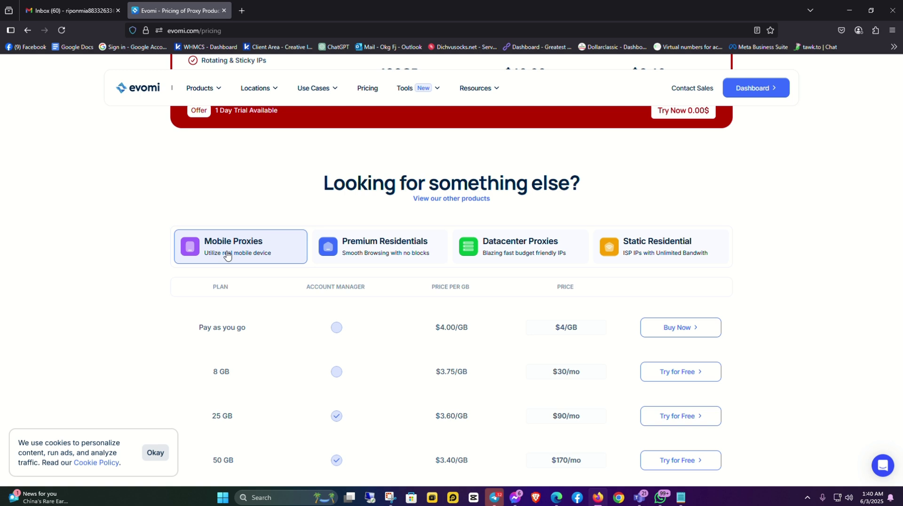
click(359, 256)
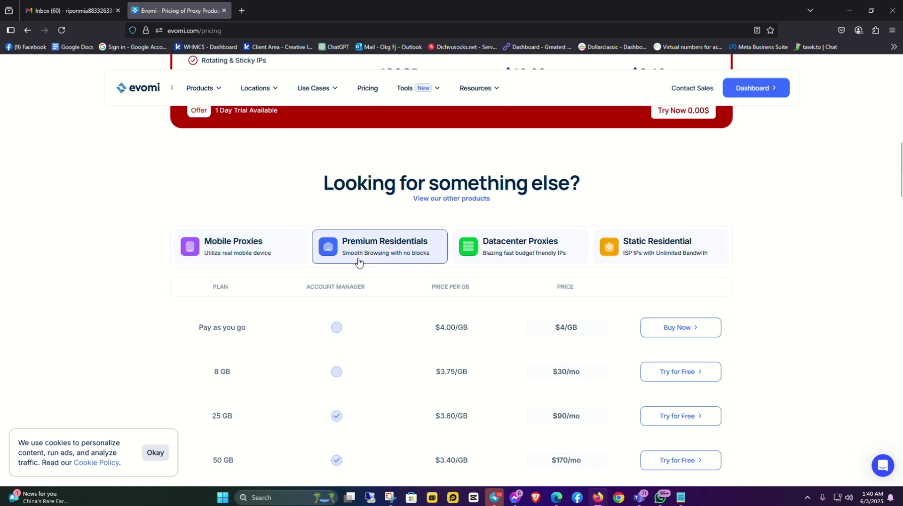
click(551, 253)
click(656, 251)
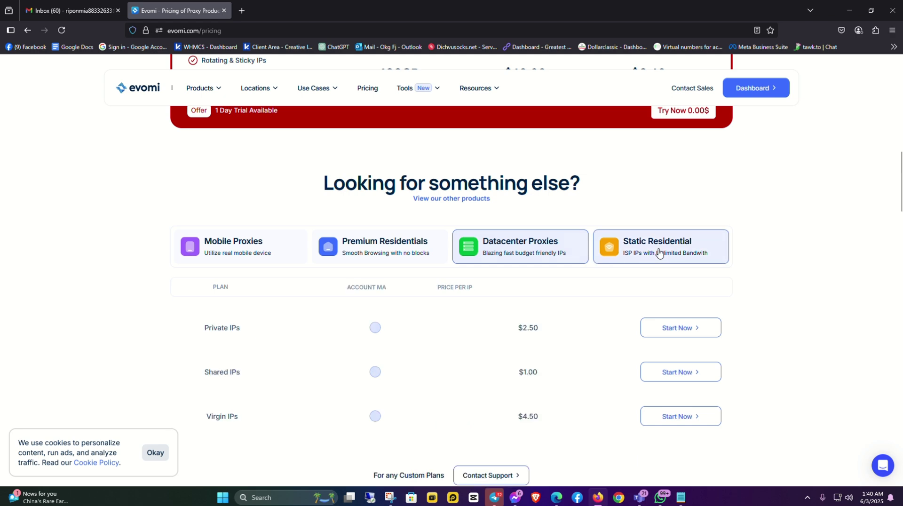
Step: Open the Residential Proxies product page and review its Core Residential offer and the competitor comparison table
scroll(330, 141, up, 10)
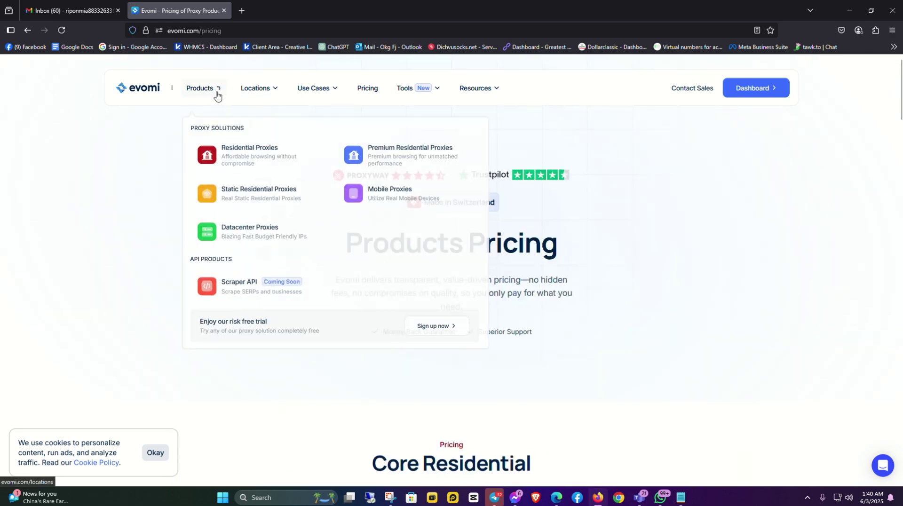
click(226, 161)
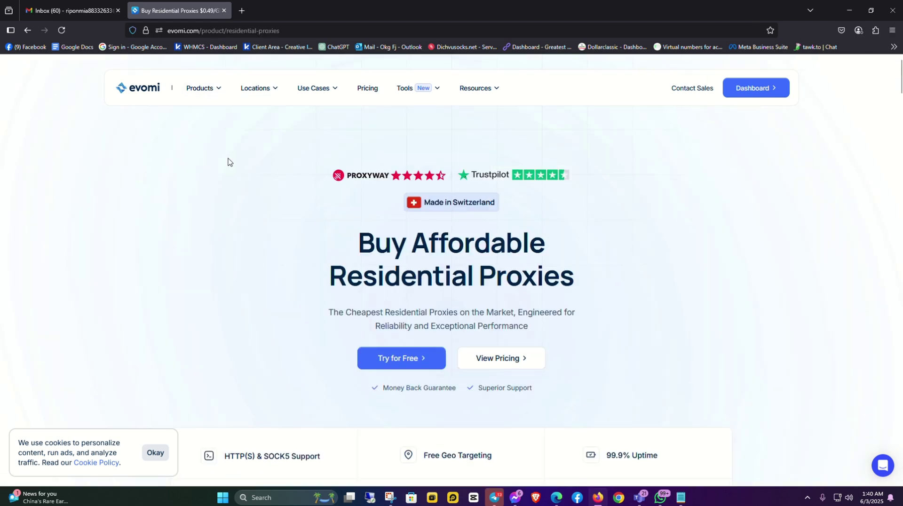
scroll(318, 218, down, 10)
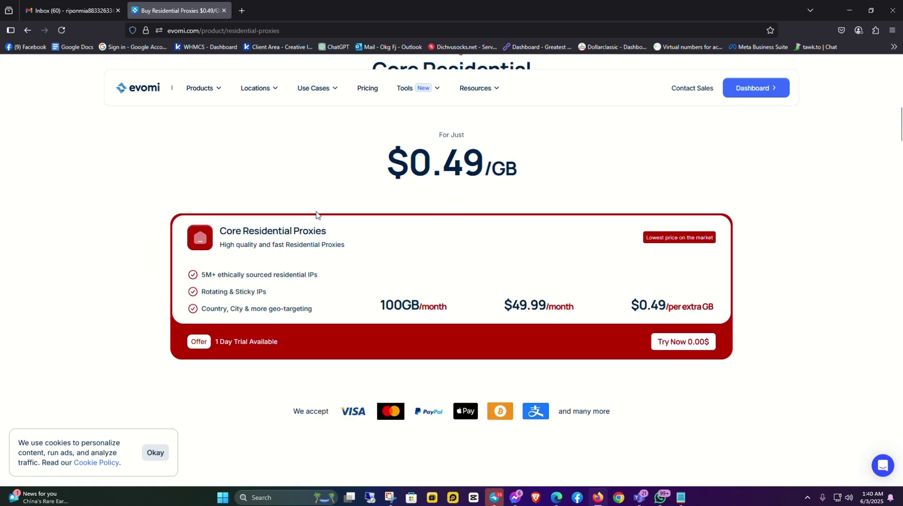
scroll(316, 215, down, 8)
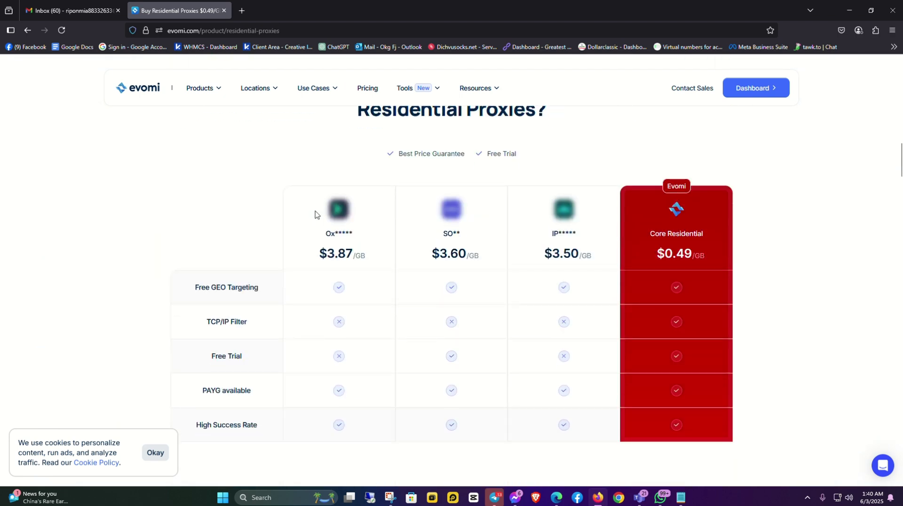
scroll(314, 207, down, 2)
Step: Start the free trial registration and fill in the email address field with the address copied from the Gmail account
scroll(308, 193, up, 20)
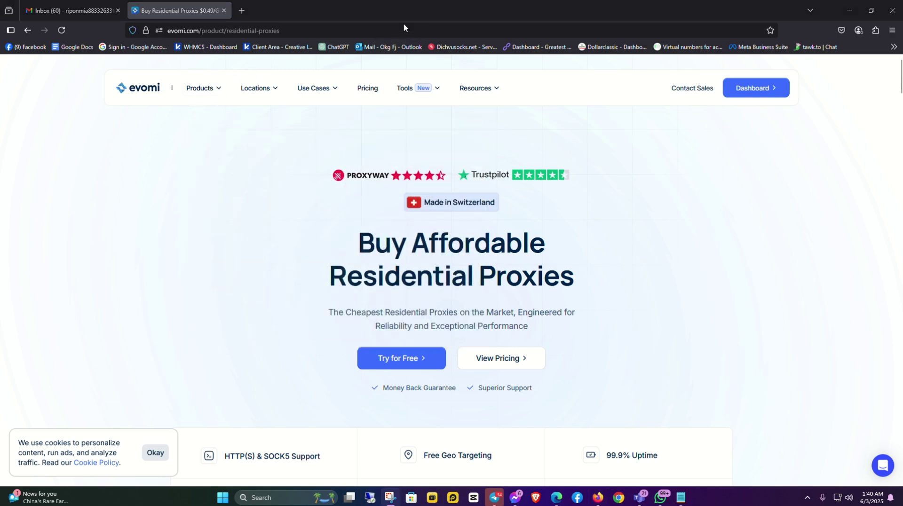
click(392, 359)
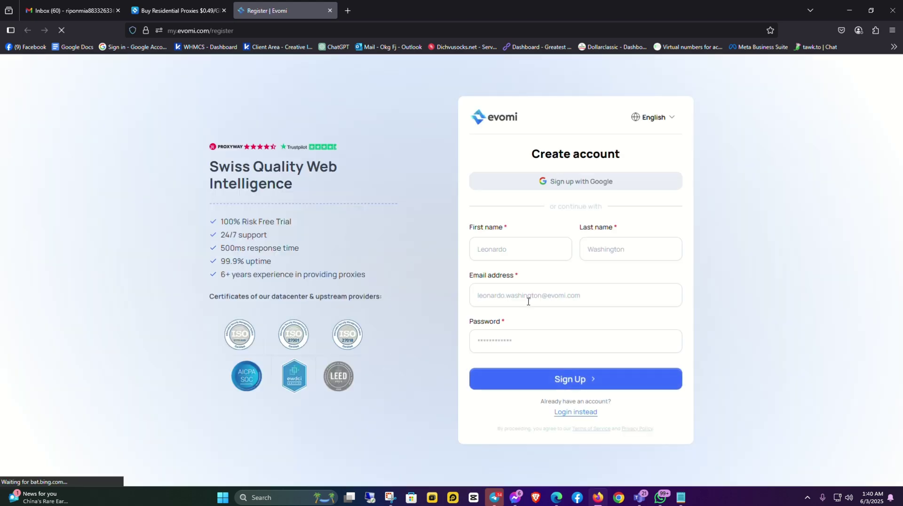
click(508, 298)
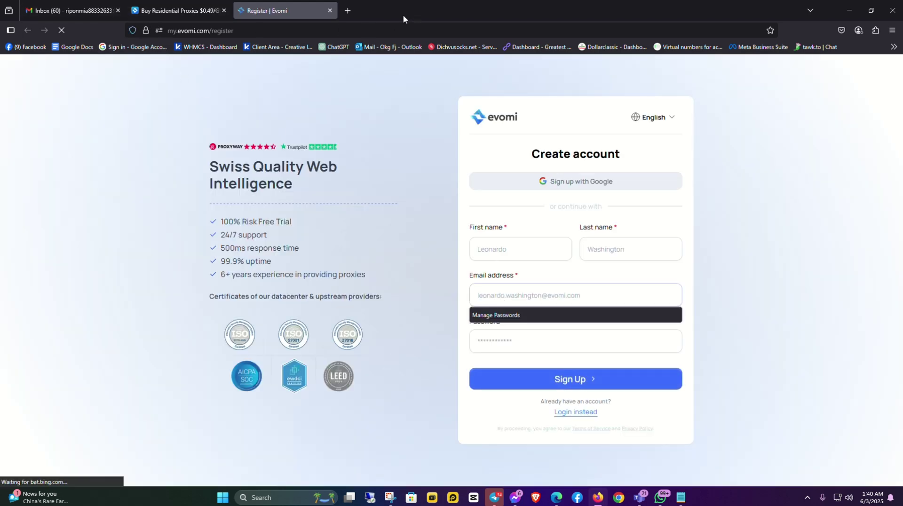
key(ctrl+1)
click(887, 69)
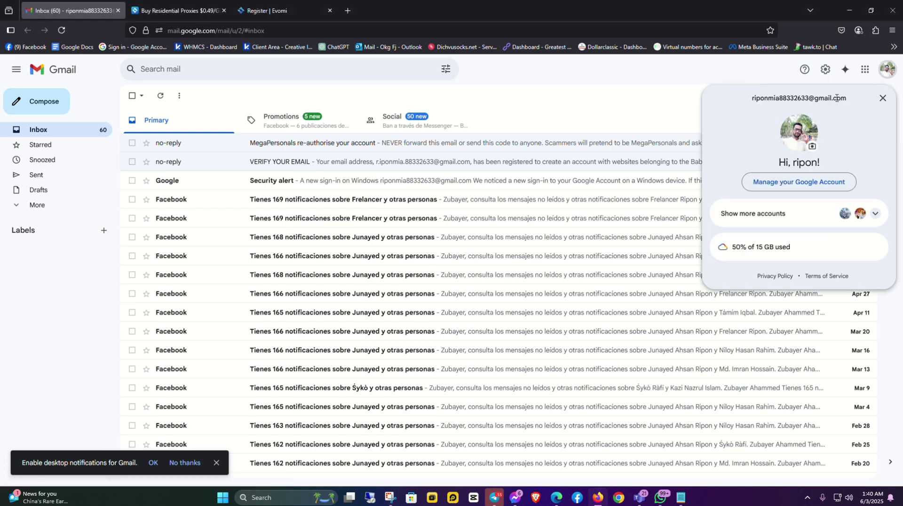
drag(847, 98, 735, 108)
key(ctrl+c)
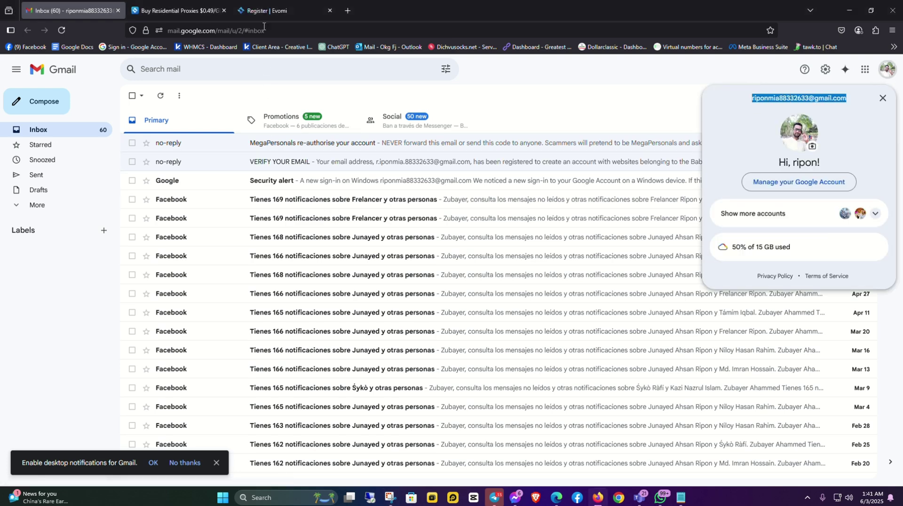
click(265, 10)
key(ctrl+v)
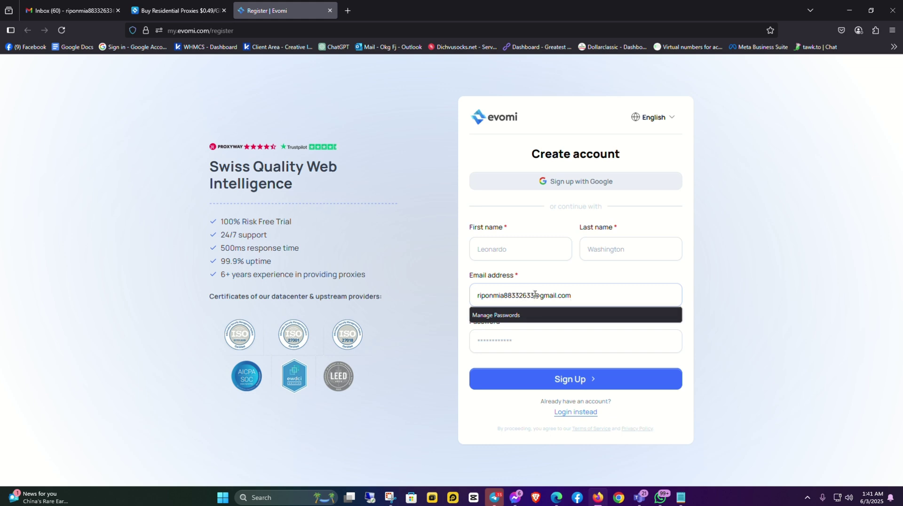
Step: Fill in the first name and last name fields using the name part copied from the entered email address
drag(535, 296, 457, 294)
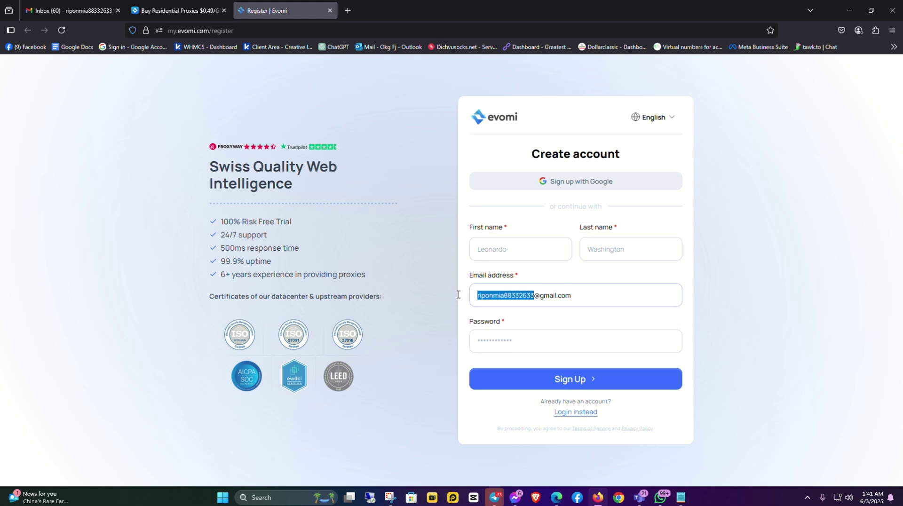
key(ctrl+c)
click(513, 250)
key(ctrl+v)
drag(533, 250, 498, 251)
key(BackSpace)
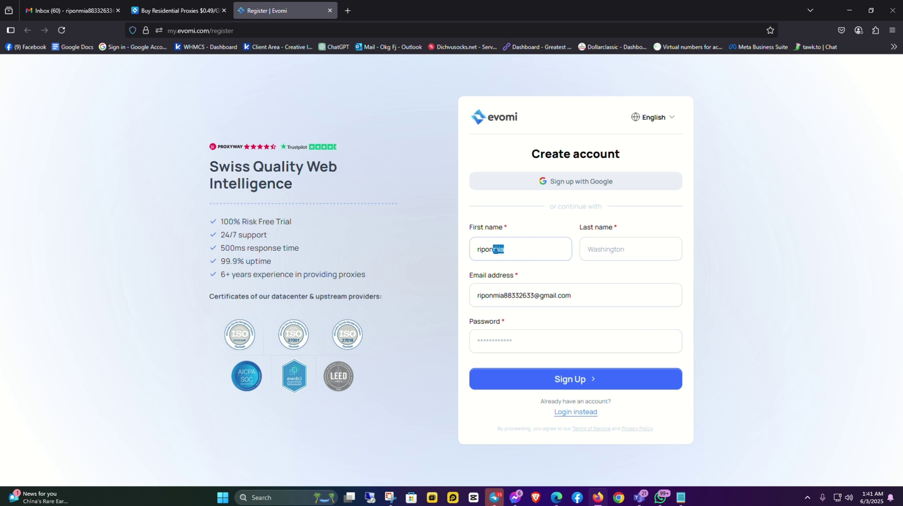
key(ctrl+x)
click(621, 250)
key(ctrl+v)
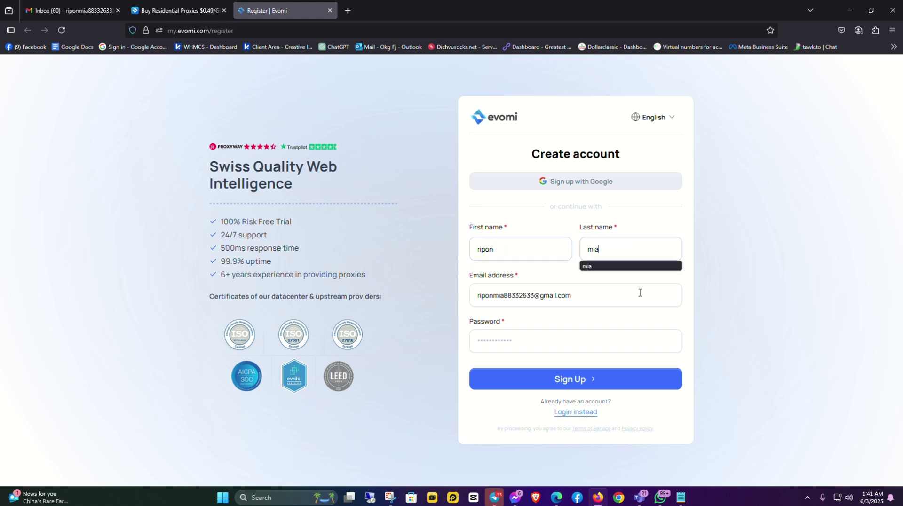
Step: Fill the password field with a securely generated password and submit the sign-up form
click(514, 337)
drag(539, 296, 455, 298)
click(530, 341)
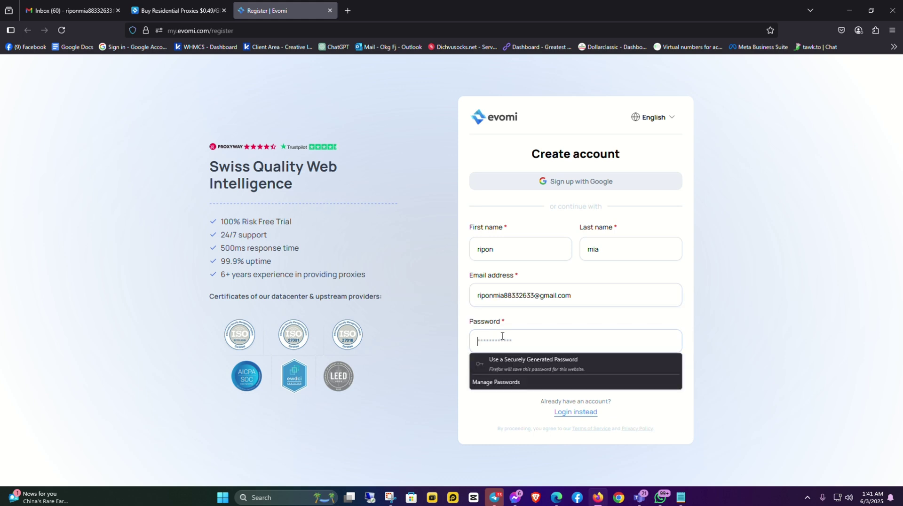
click(517, 361)
click(569, 383)
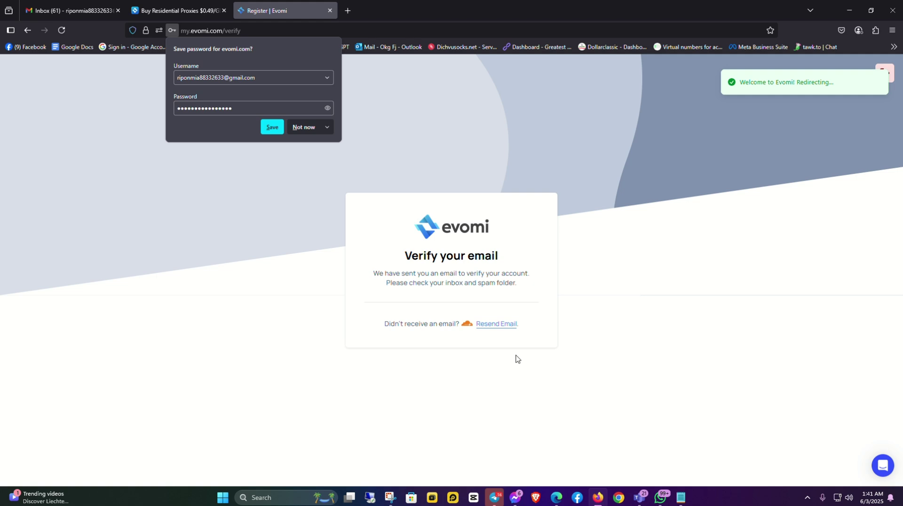
Step: Open the Evomi Authentication message in the Gmail inbox and verify the new account's email address through it
click(61, 13)
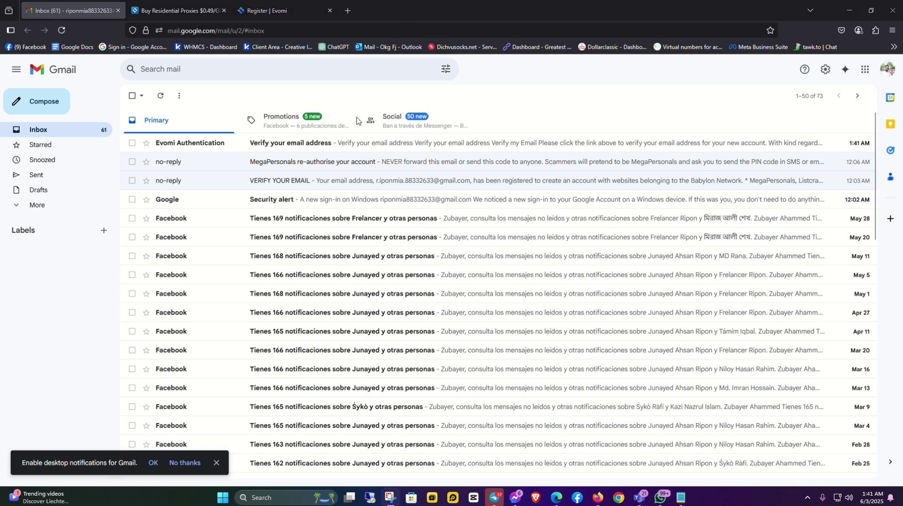
click(296, 146)
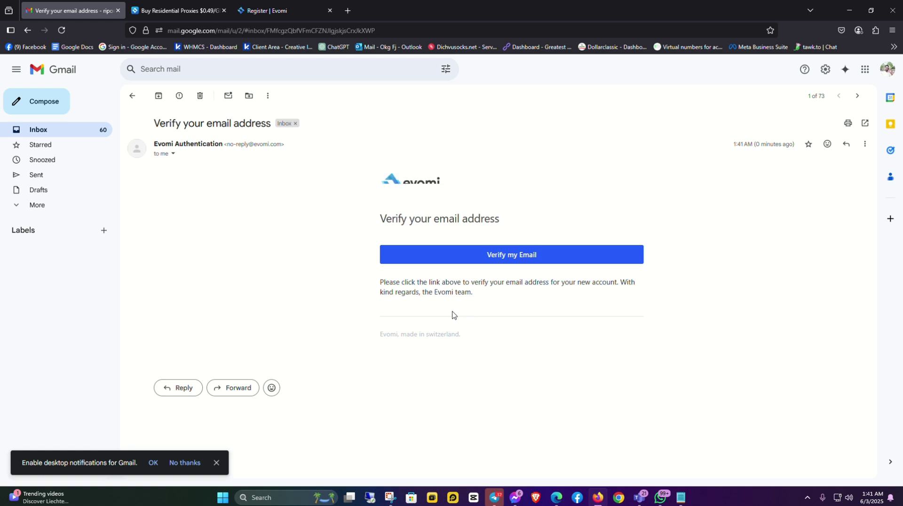
click(511, 263)
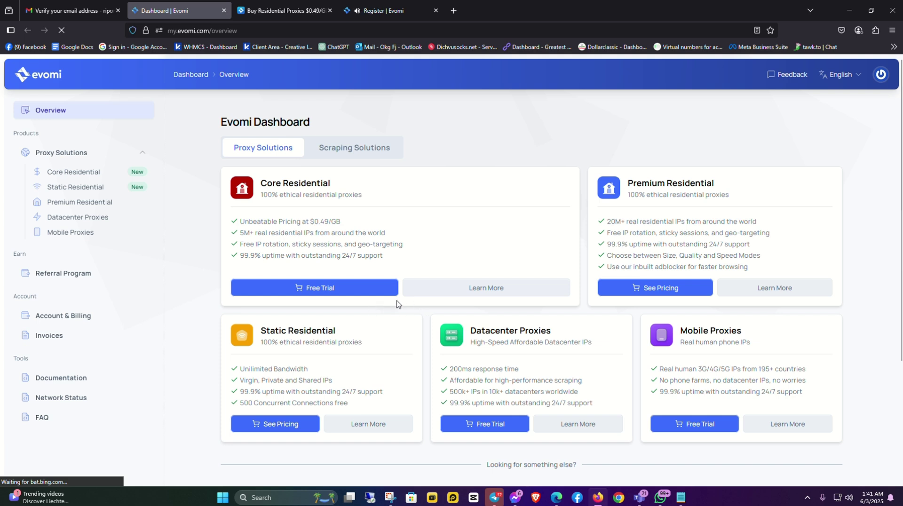
Step: Open the Core Residential product in the dashboard and start the free trial of the 100 GB Core Membership
scroll(160, 293, down, 2)
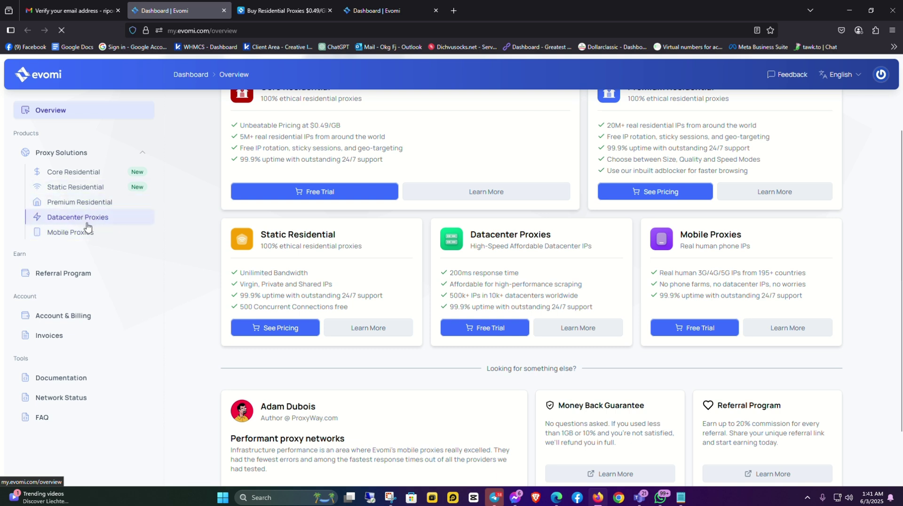
click(67, 174)
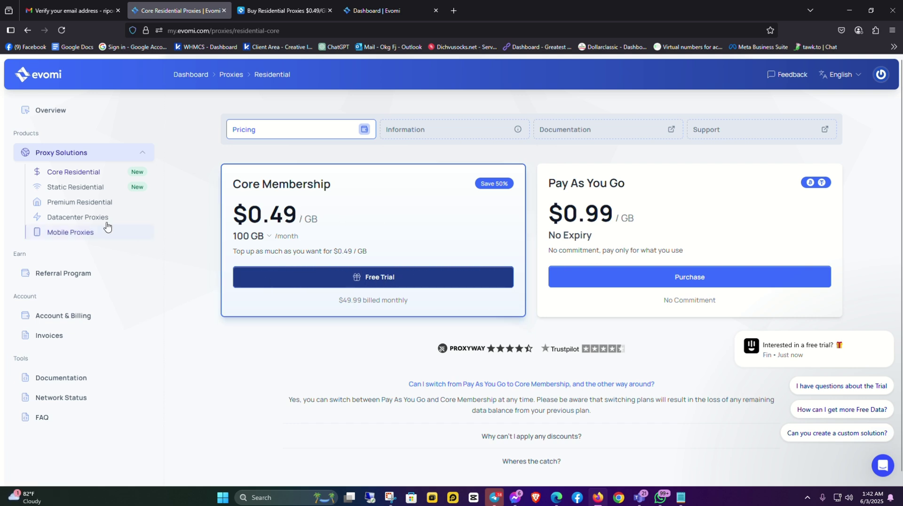
scroll(437, 238, down, 1)
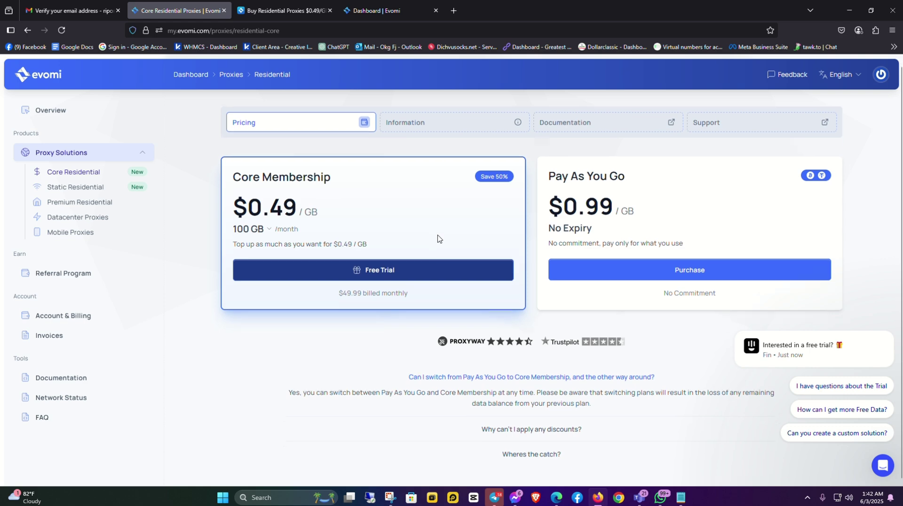
scroll(438, 244, up, 1)
click(377, 286)
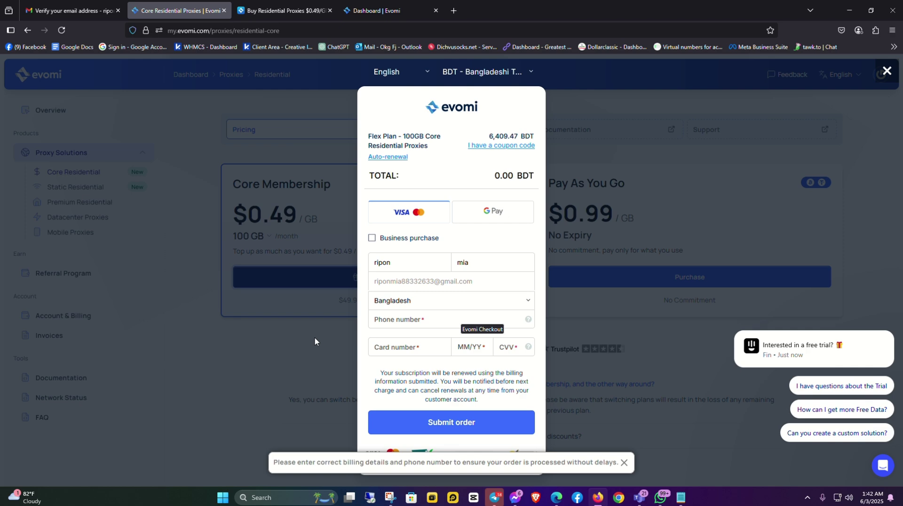
Step: Review the checkout form and try to submit the trial order without a phone number or card details
scroll(420, 296, down, 3)
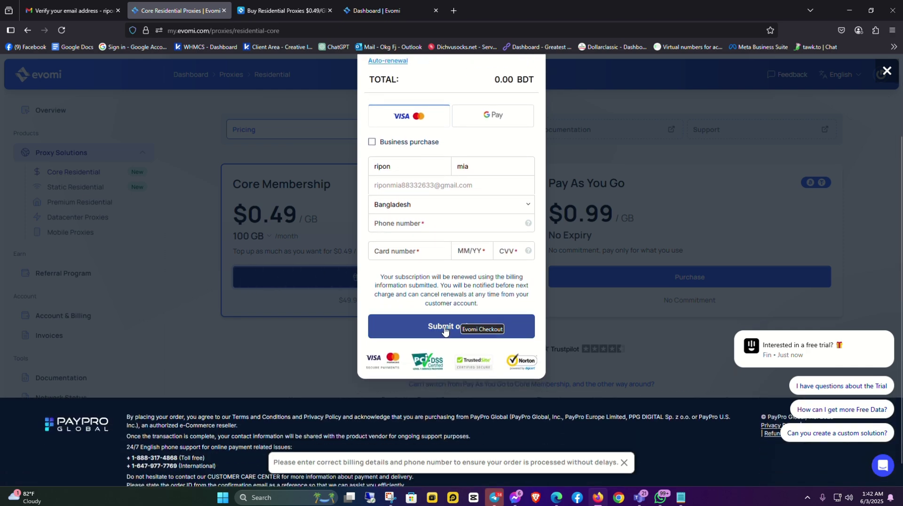
scroll(421, 286, up, 3)
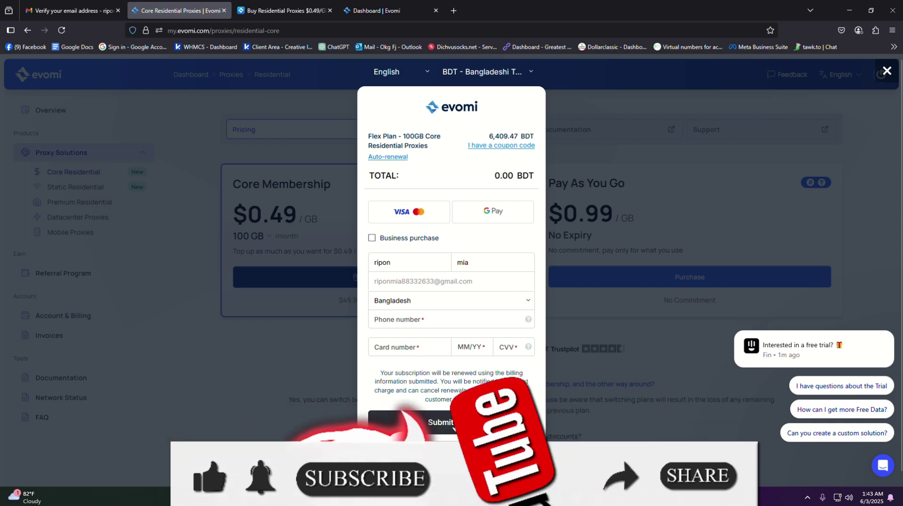
click(453, 422)
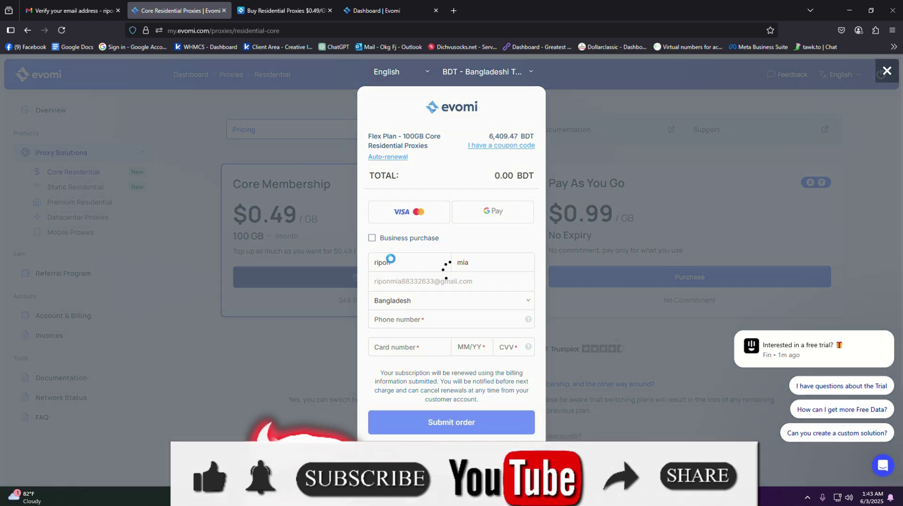
Step: Switch to the other open Evomi dashboard and open the Static Residential proxies pricing
click(254, 12)
click(197, 10)
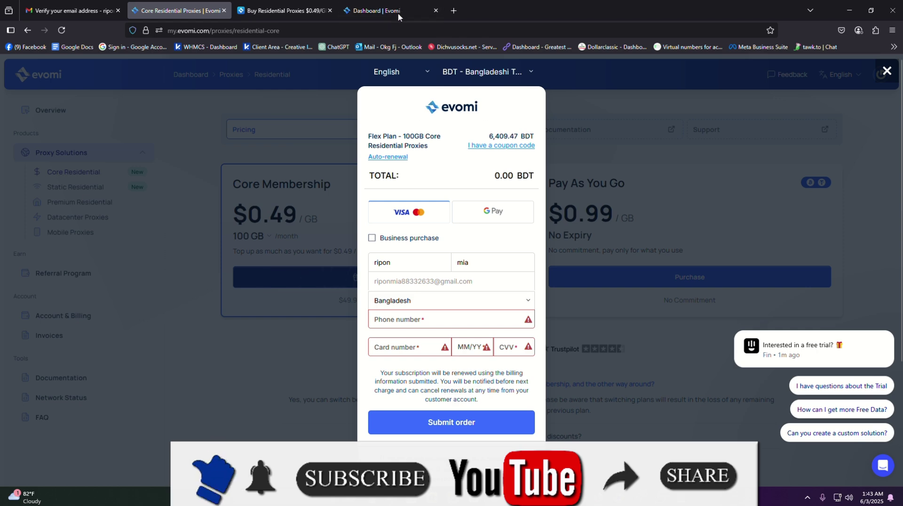
click(384, 10)
click(75, 188)
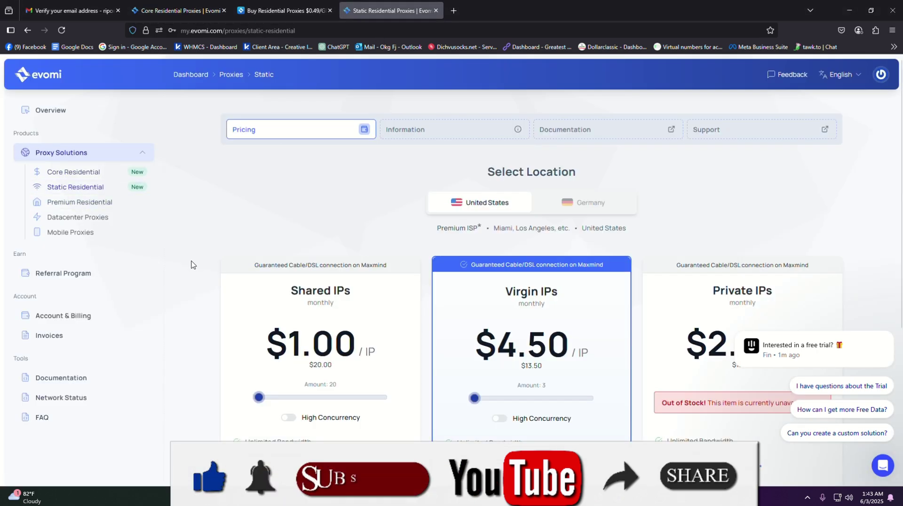
Step: Compare the Shared, Virgin and Private IPs plans for United States static residential proxies, setting the Shared IPs amount to 67
scroll(362, 318, down, 2)
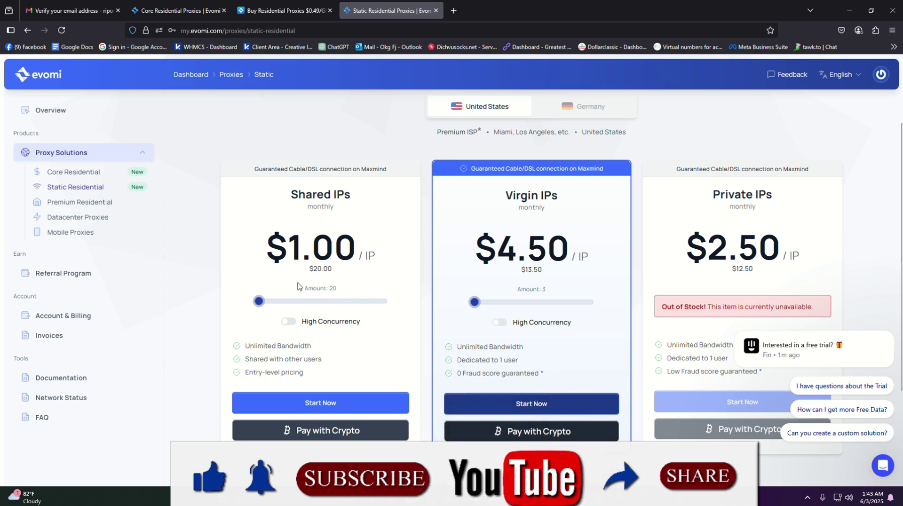
scroll(352, 280, down, 1)
scroll(348, 291, up, 2)
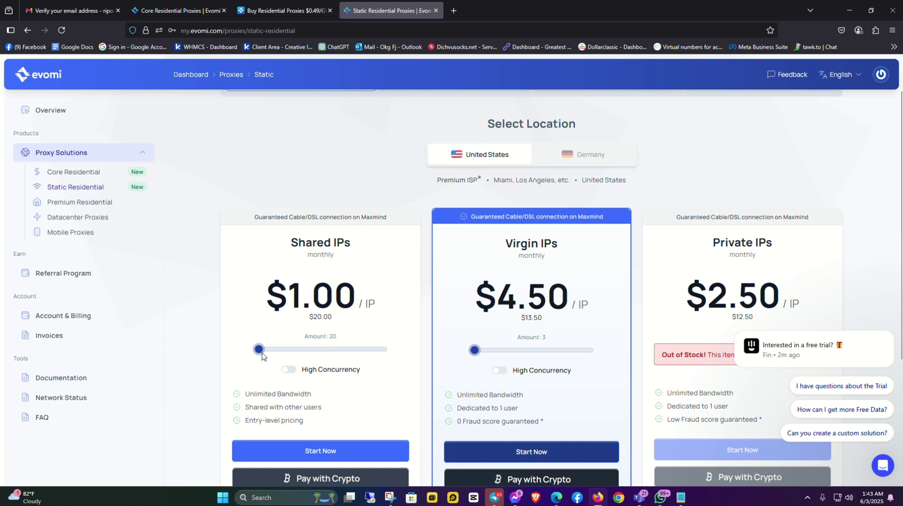
drag(259, 350, 278, 353)
scroll(336, 261, down, 2)
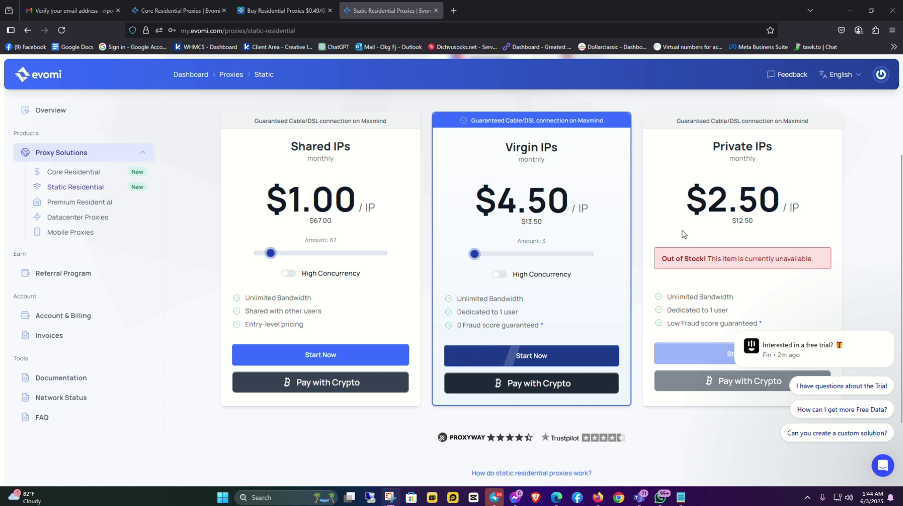
scroll(695, 228, down, 1)
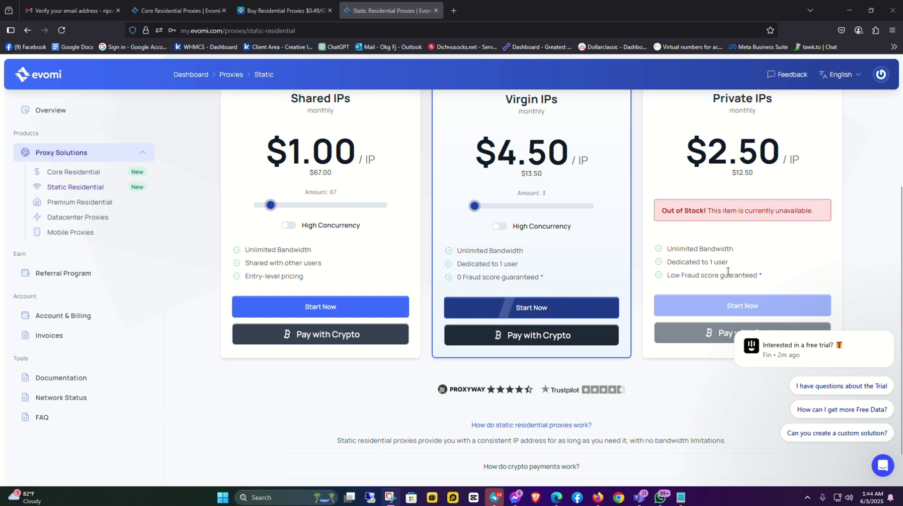
scroll(495, 252, up, 1)
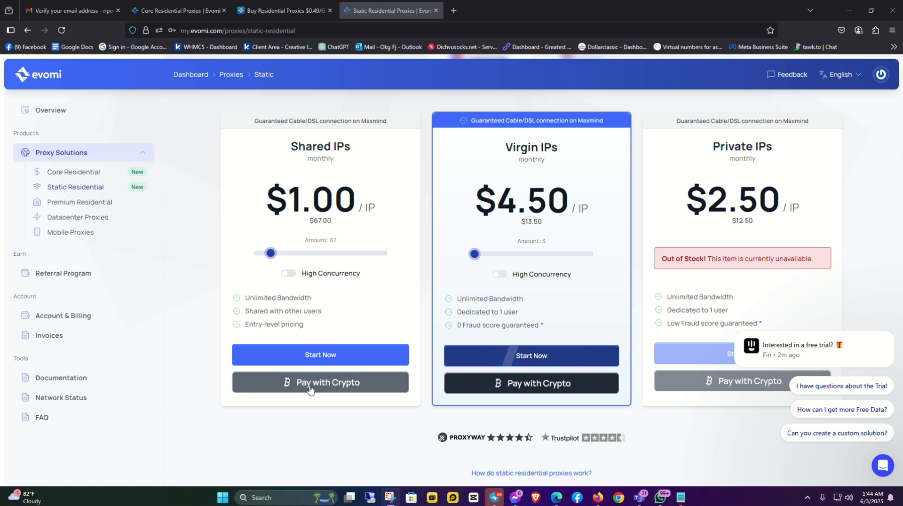
Step: Open the Premium Residential pricing and review its pay-as-you-go purchase options, closing the dialog without buying
click(69, 207)
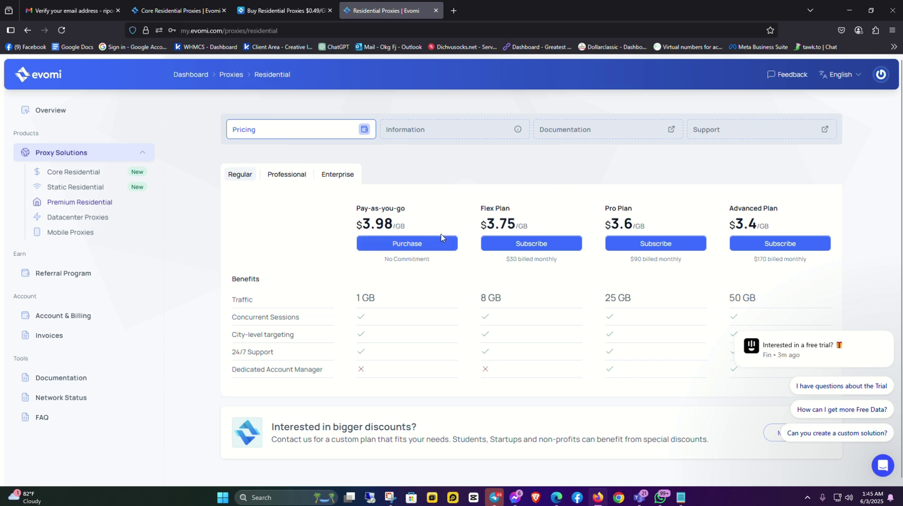
click(408, 250)
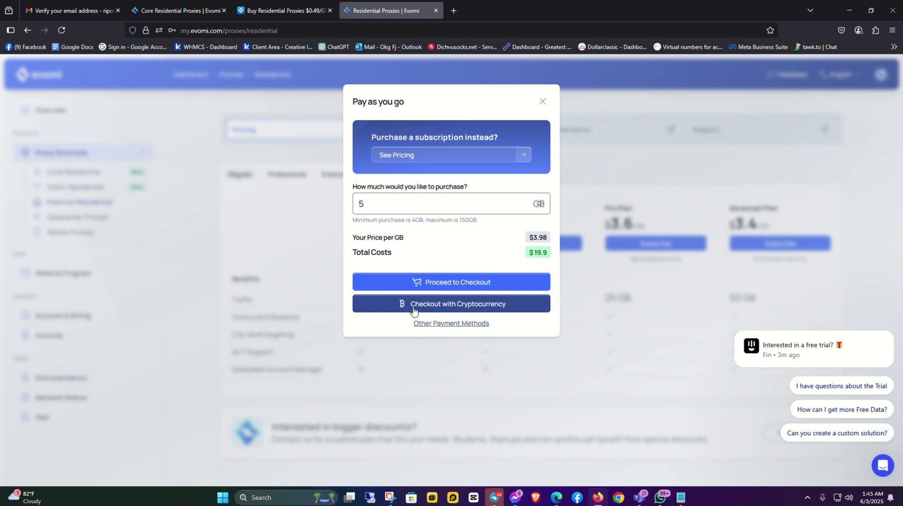
click(542, 102)
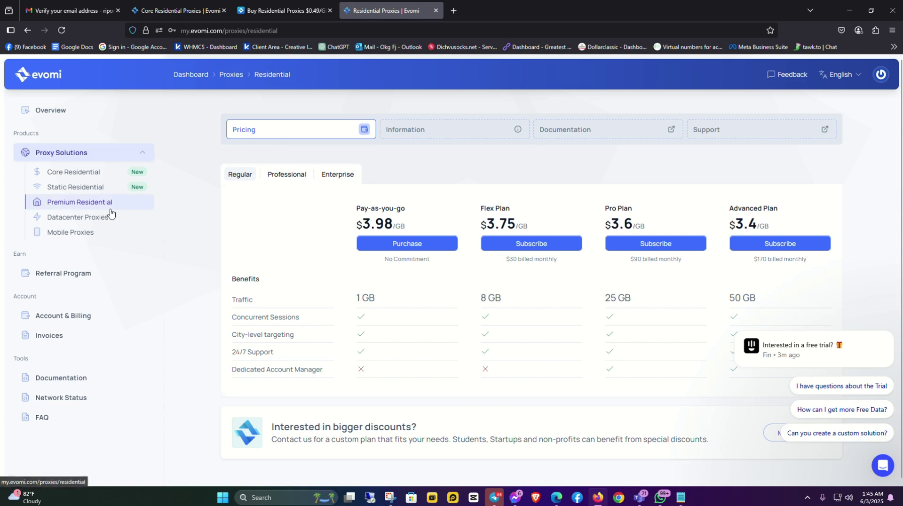
Step: Open the Datacenter Proxies pricing and review its pay-as-you-go purchase options, closing the dialog without buying
click(66, 222)
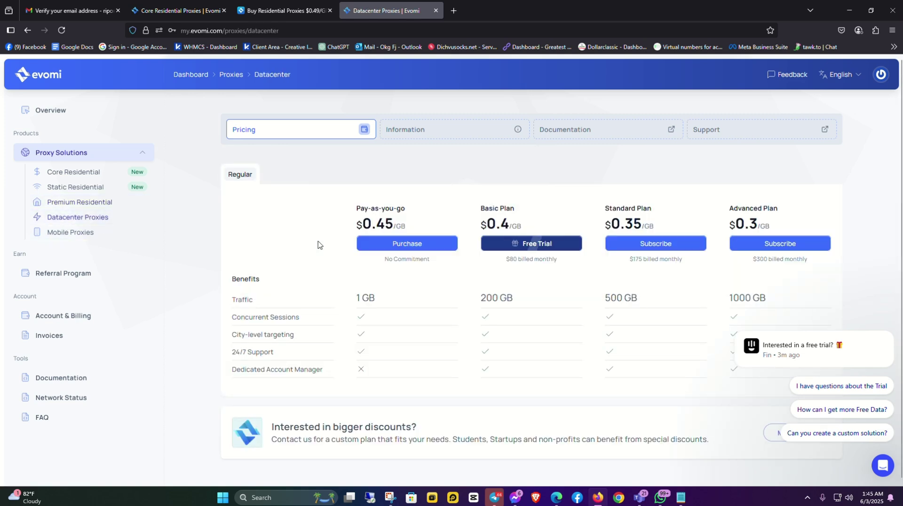
click(396, 250)
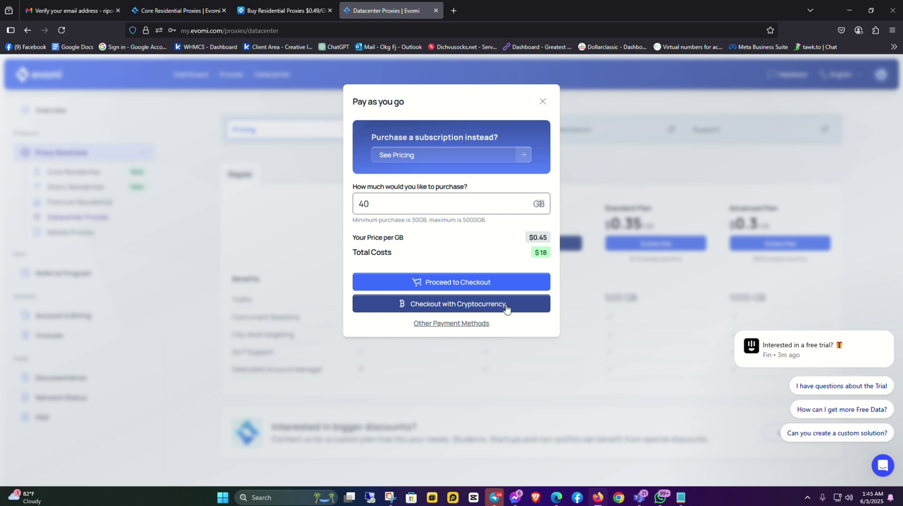
click(543, 102)
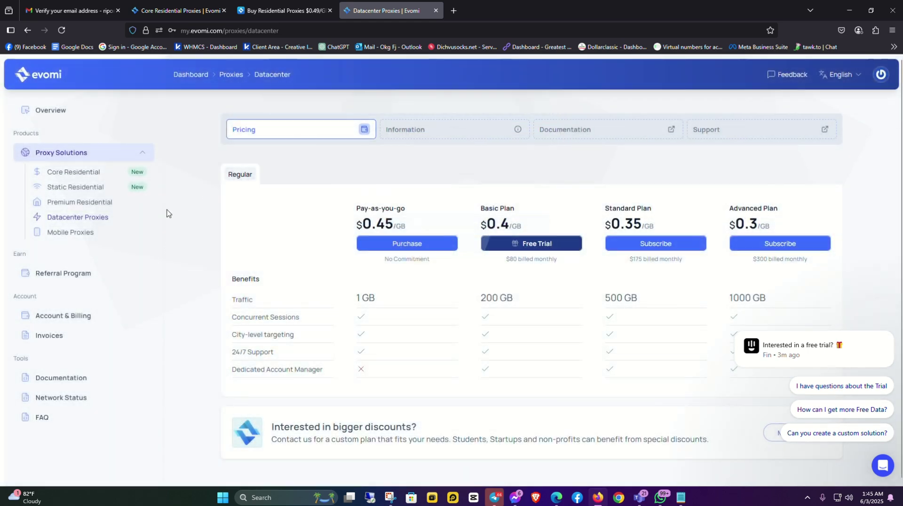
Step: Open the Mobile Proxies pricing, review the regular plans and bring up the pay-as-you-go purchase options
click(66, 233)
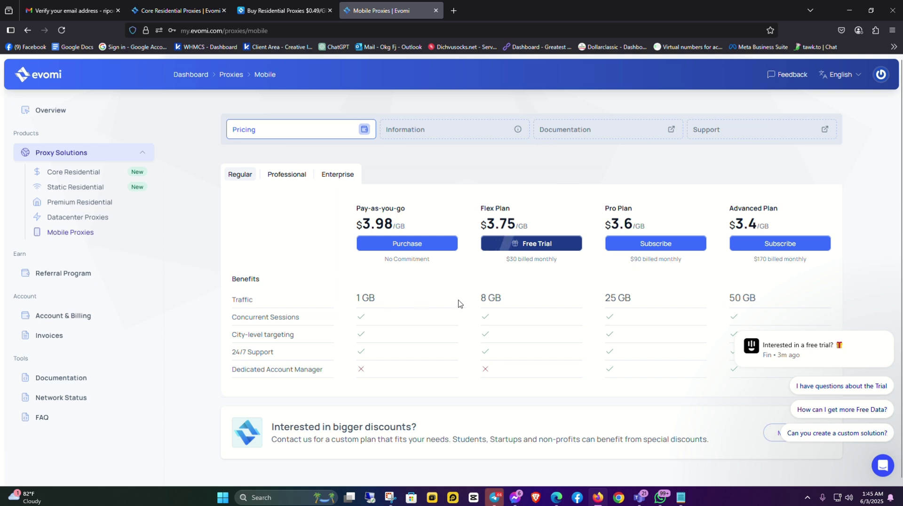
scroll(632, 299, down, 1)
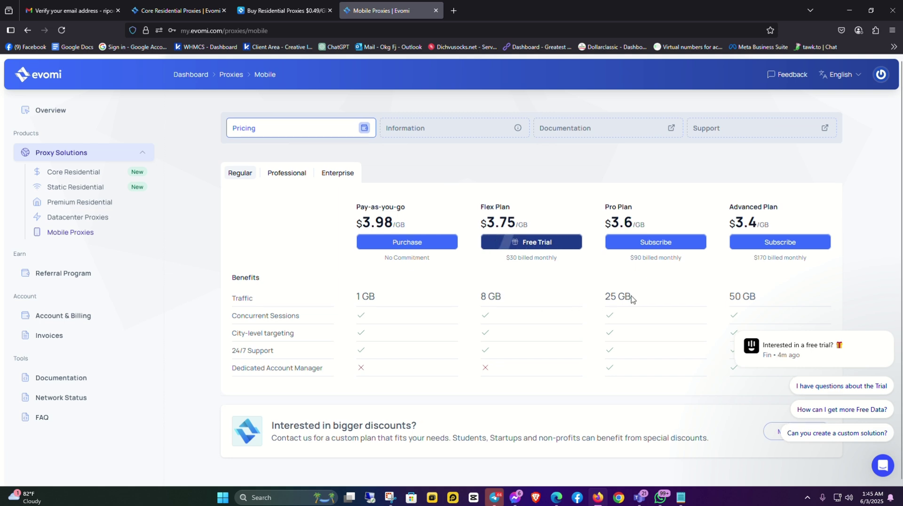
click(403, 239)
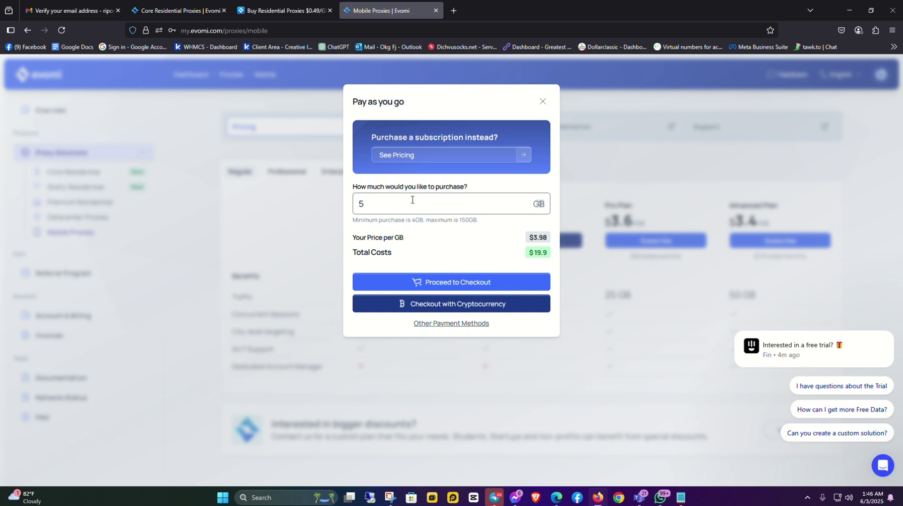
Step: Try to see the subscription pricing from the pay-as-you-go dialog and return to the Mobile Proxies plans
click(522, 155)
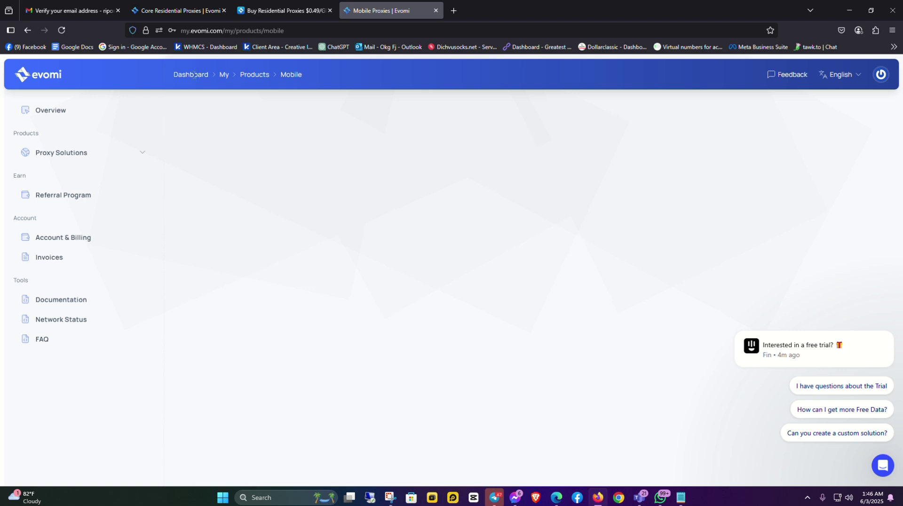
click(28, 31)
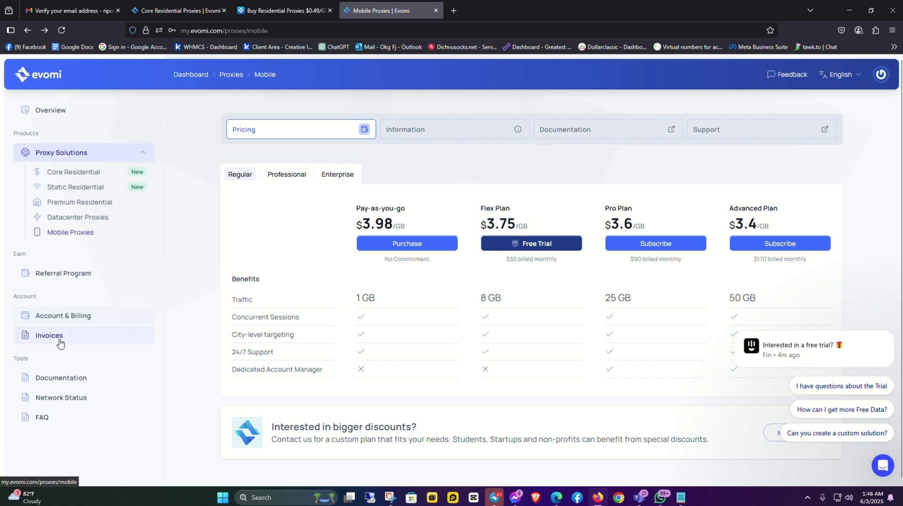
scroll(111, 348, down, 1)
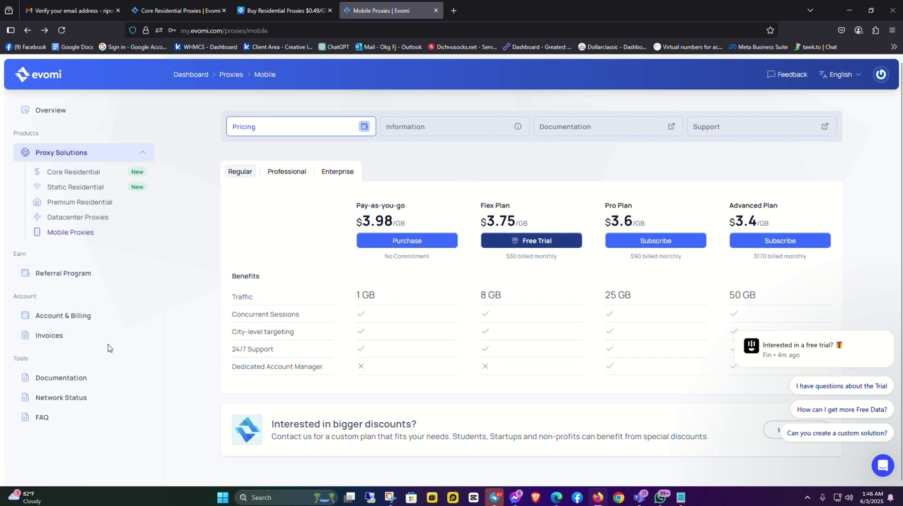